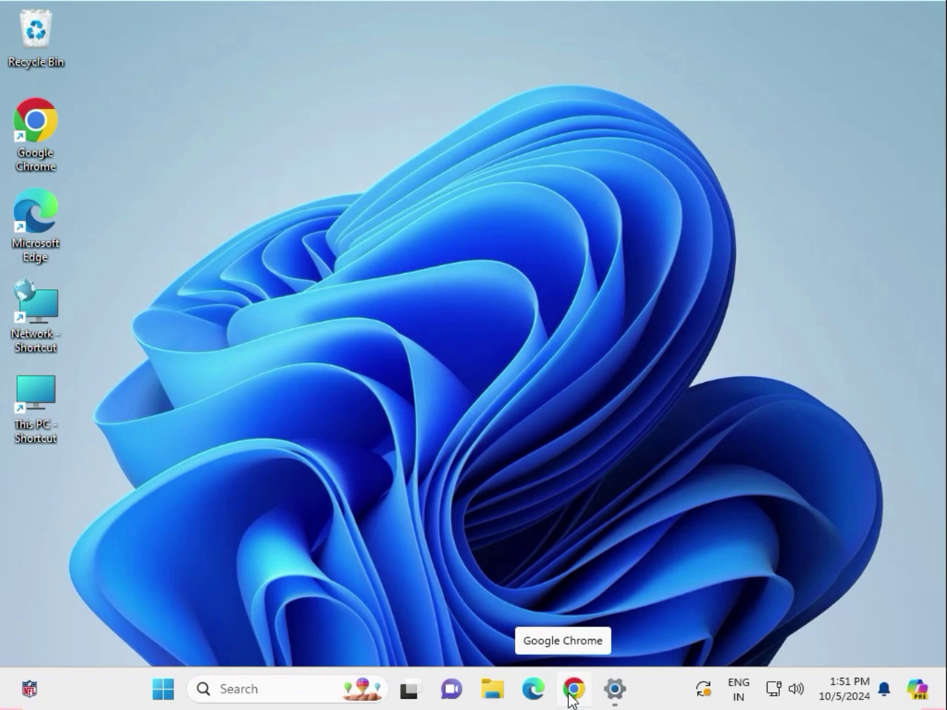
Step: Launch Chrome and go to the browsing history page via the main menu
click(572, 696)
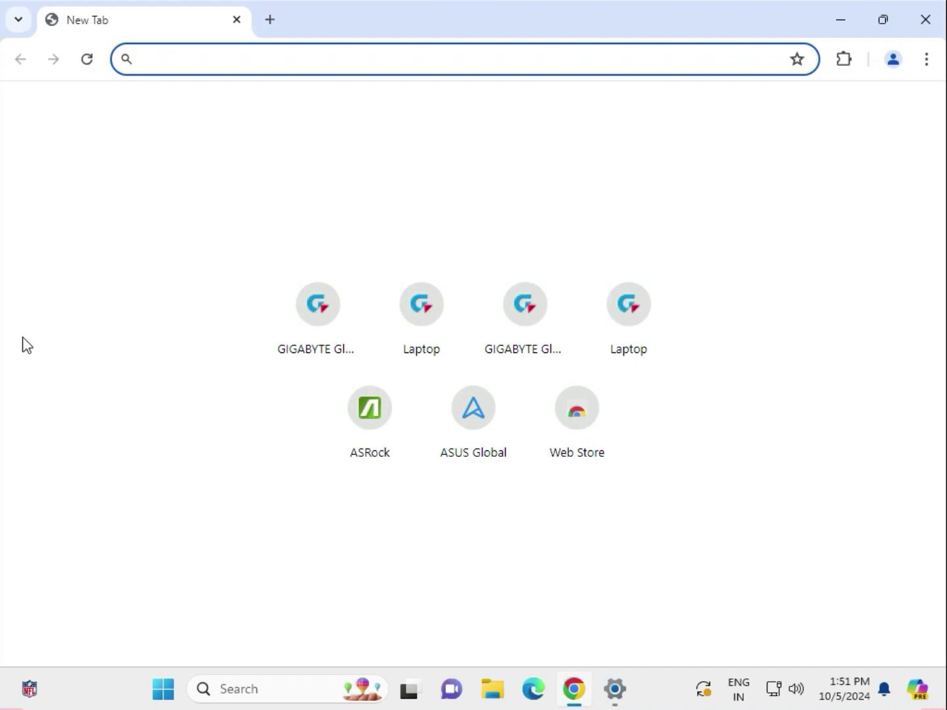
click(930, 61)
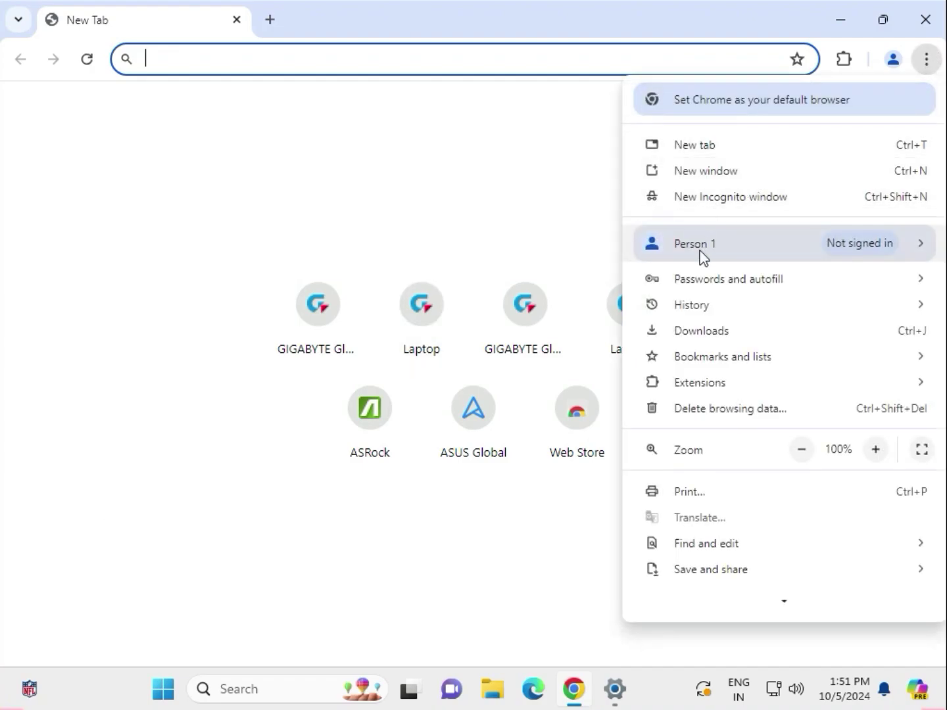
mouse_move(692, 305)
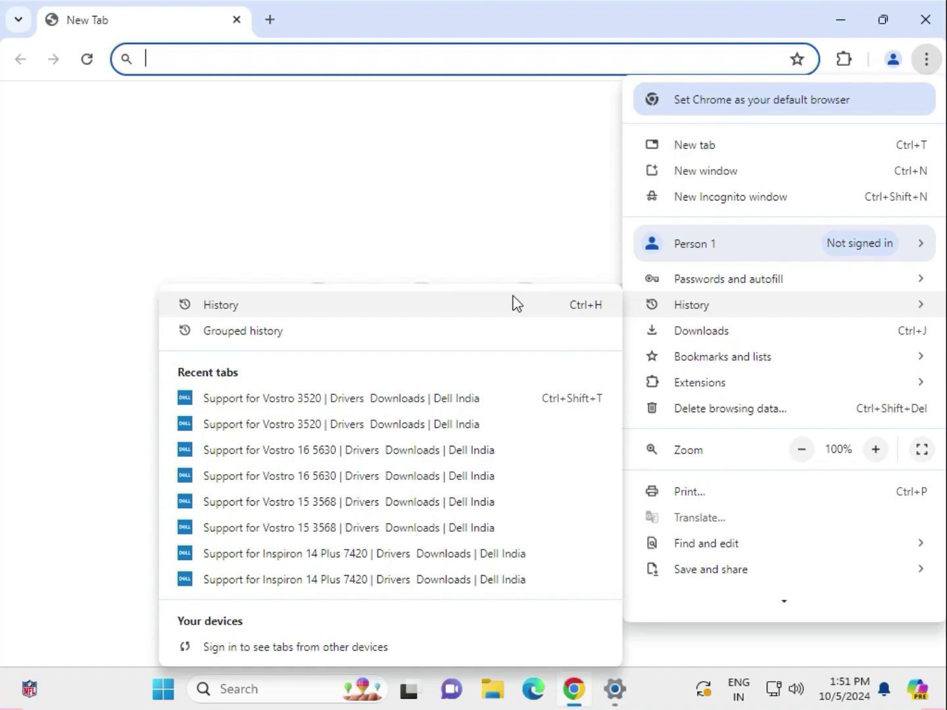
click(348, 304)
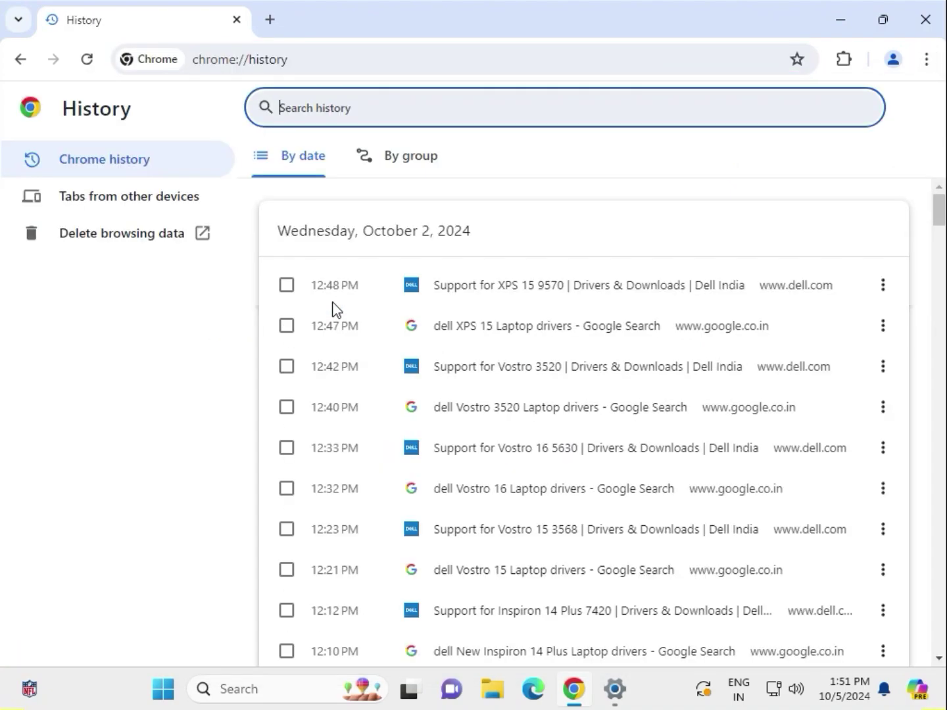
Step: Bring up Delete browsing data in Advanced view with the time range set to All time
click(103, 244)
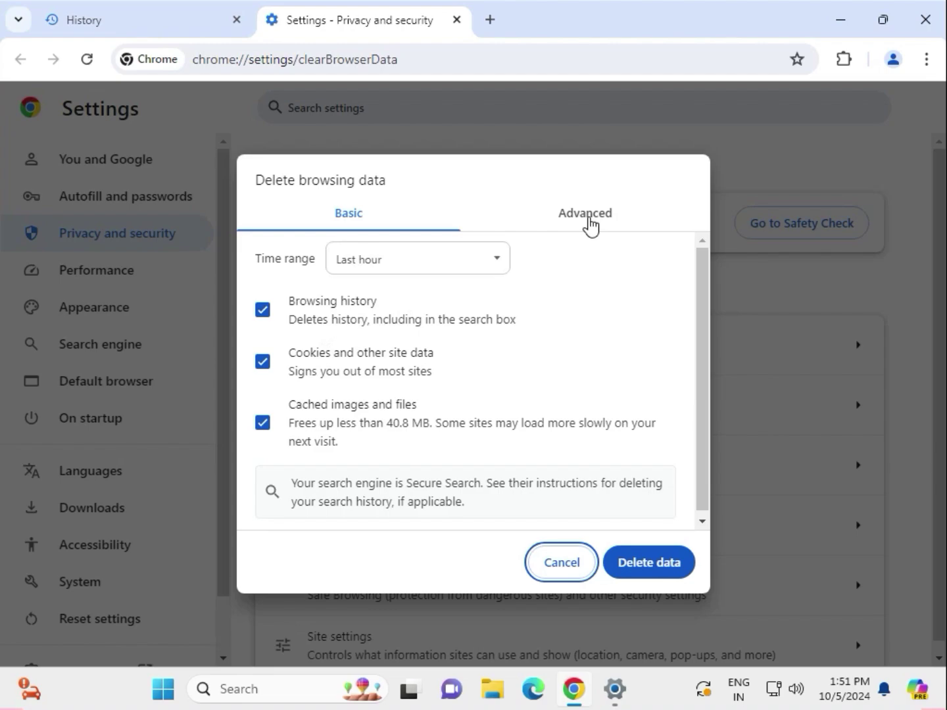
click(585, 214)
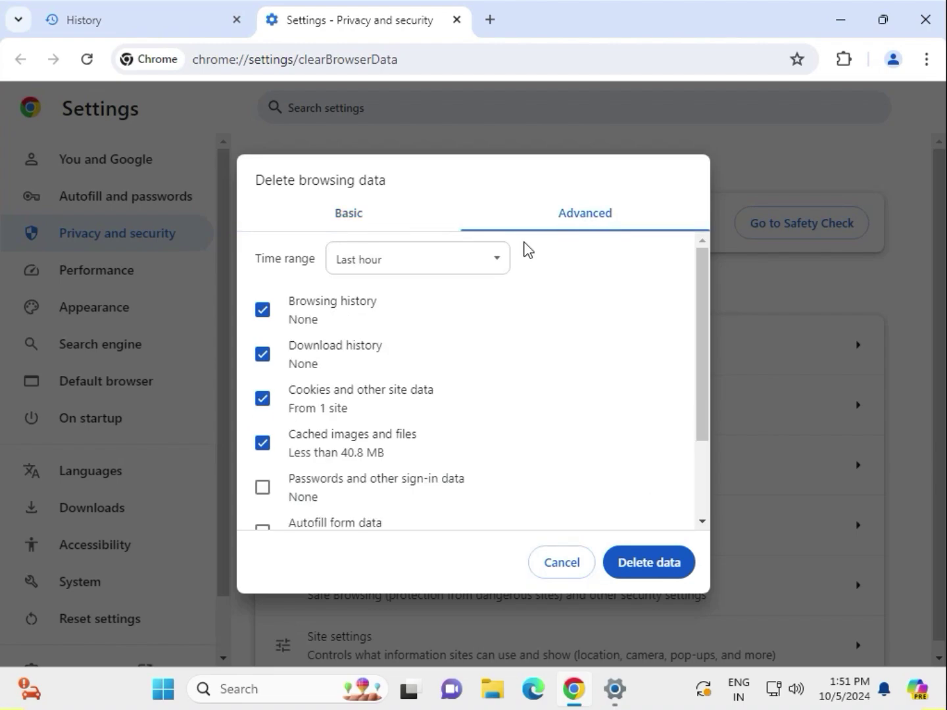
click(419, 267)
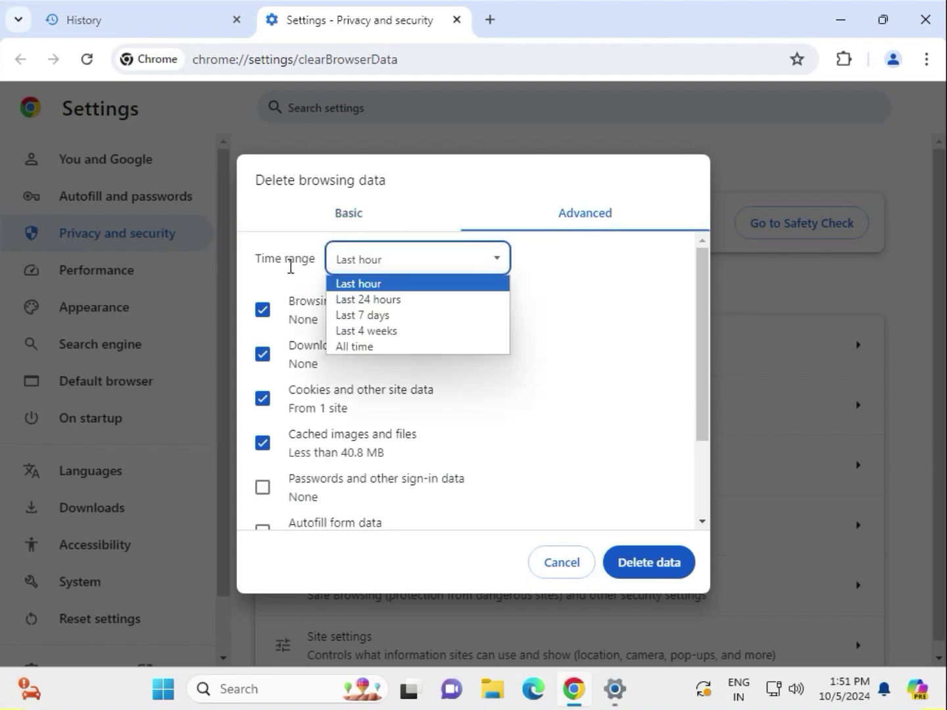
click(357, 348)
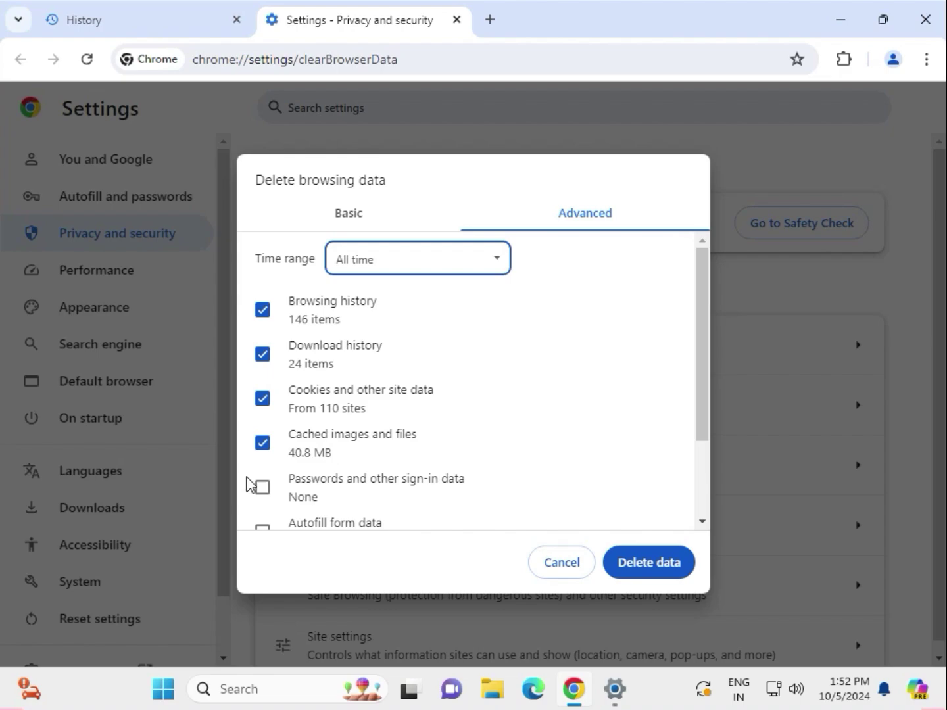
Step: Tick autofill, site settings and hosted app data, untick passwords, and delete the data
click(263, 488)
click(261, 524)
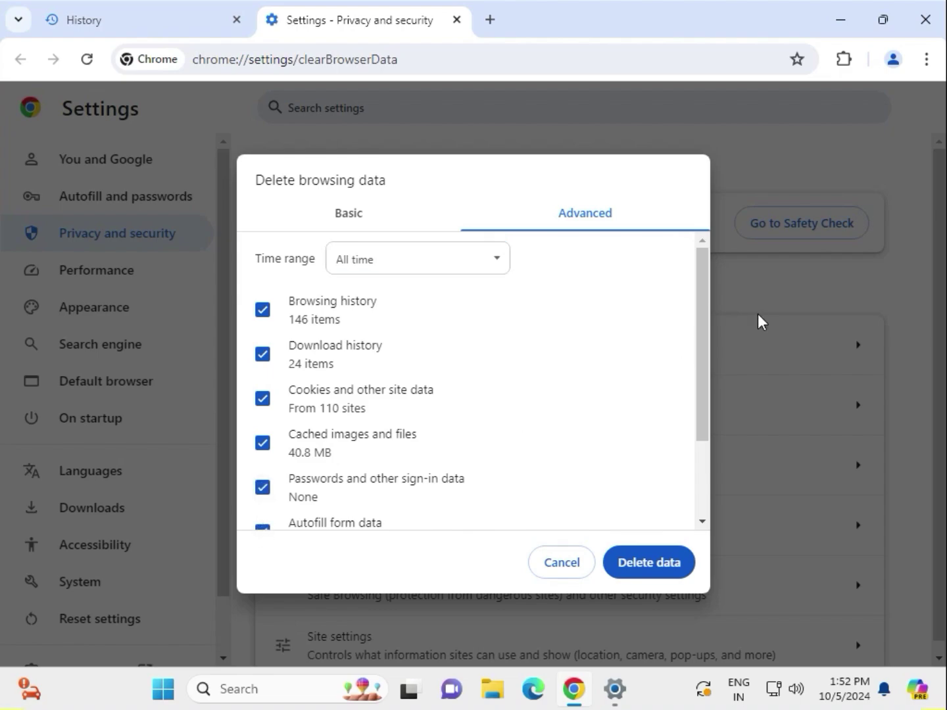
drag(700, 329, 692, 431)
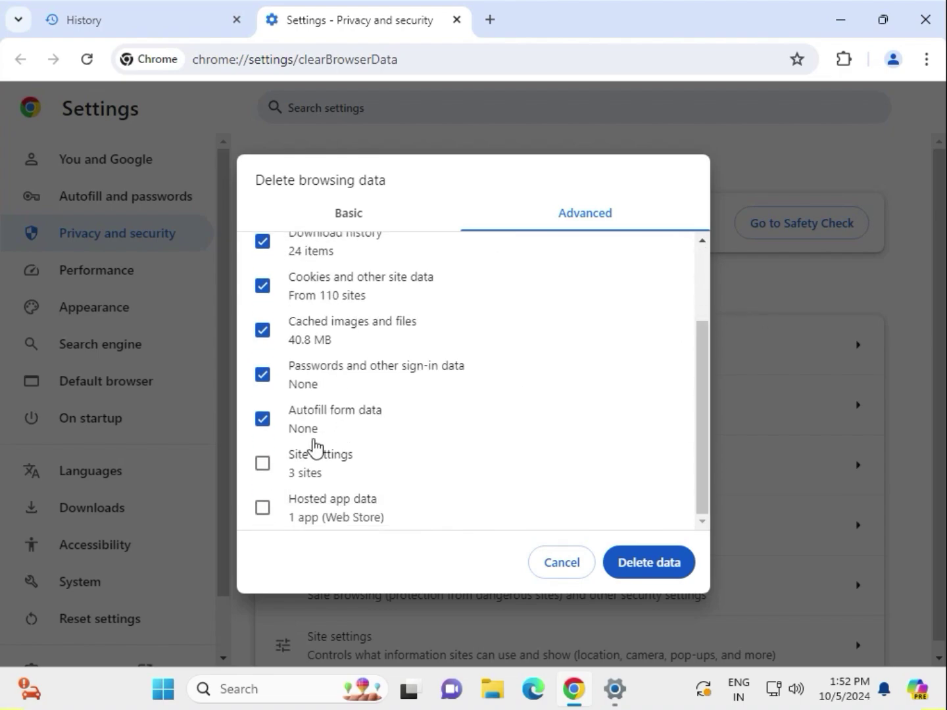
click(263, 465)
click(261, 509)
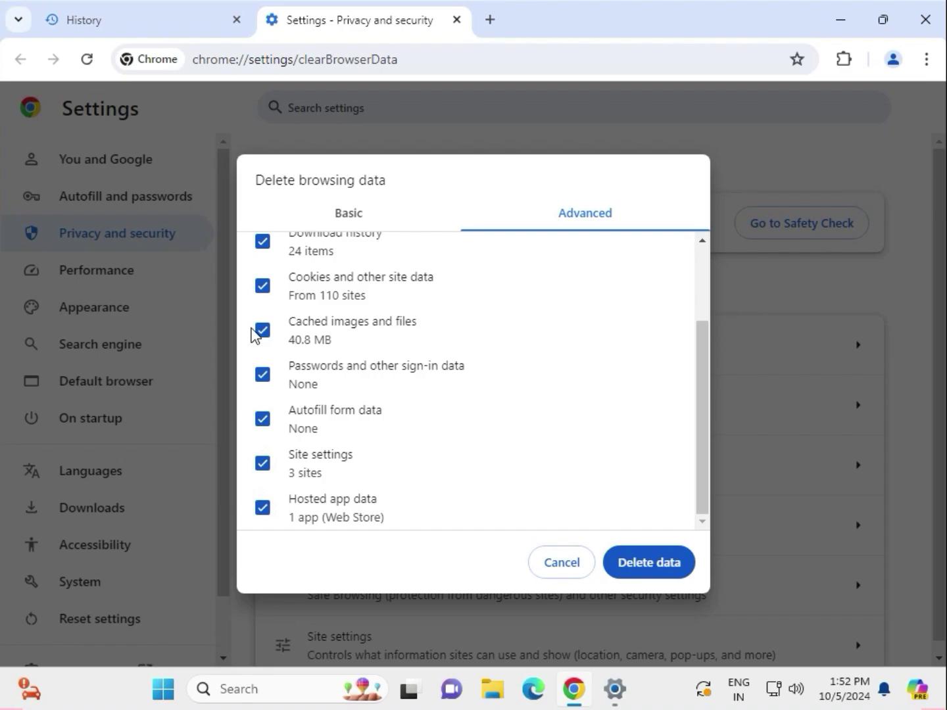
click(261, 374)
click(649, 568)
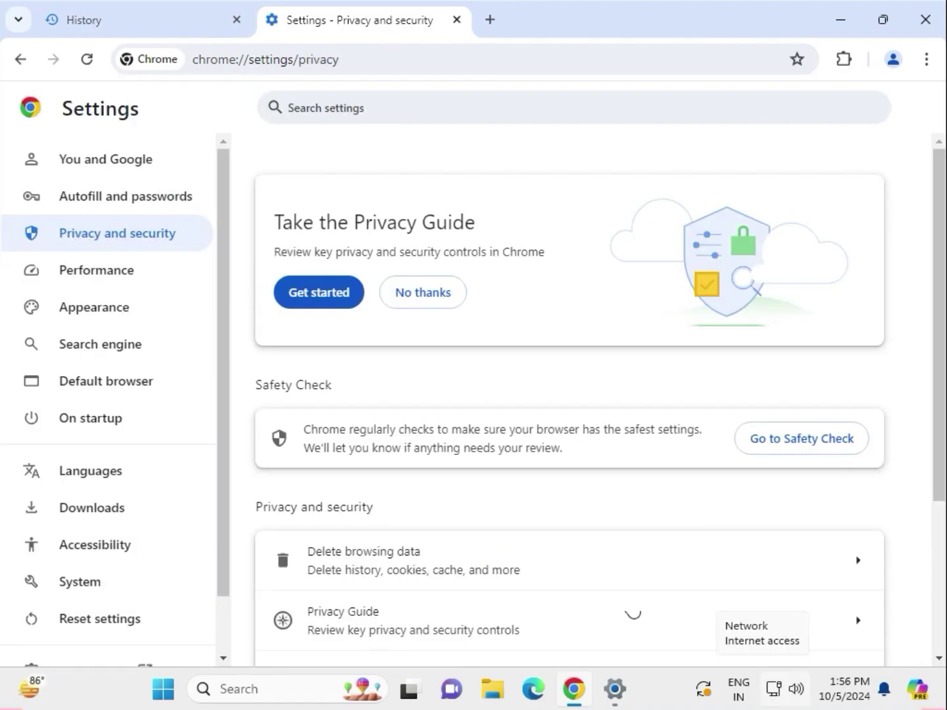
Step: Close the Settings tab and go to Manage Extensions from the main menu
click(457, 19)
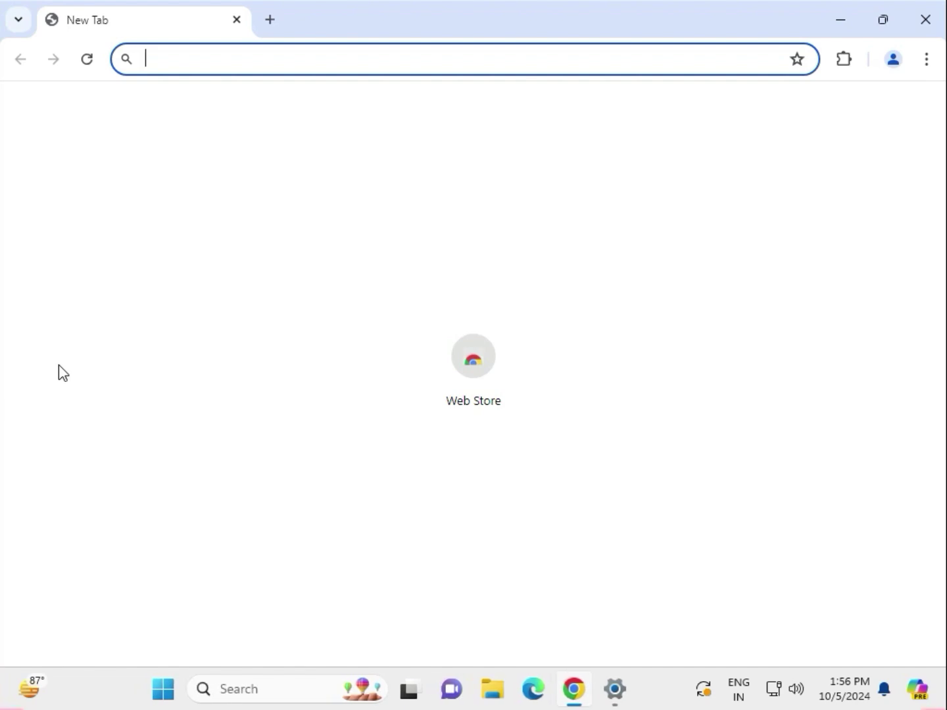
click(925, 61)
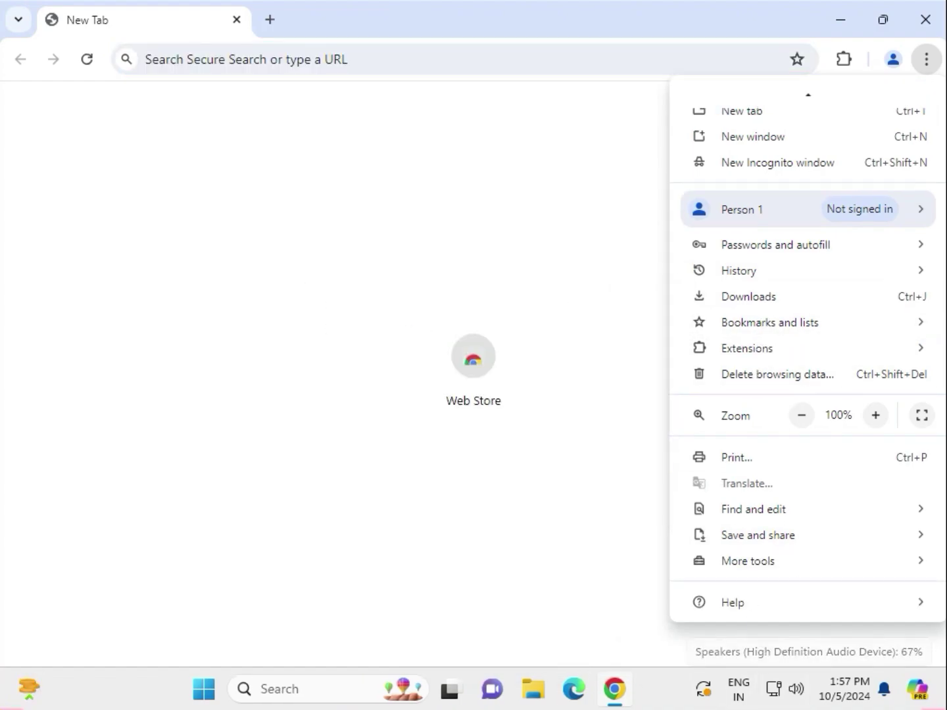
click(927, 60)
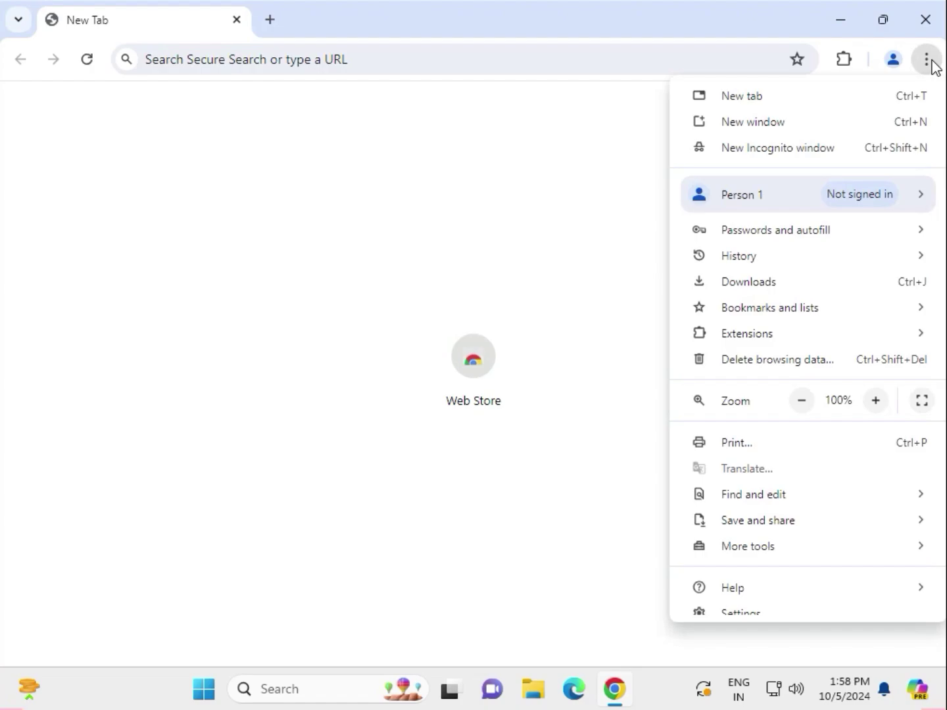
mouse_move(748, 348)
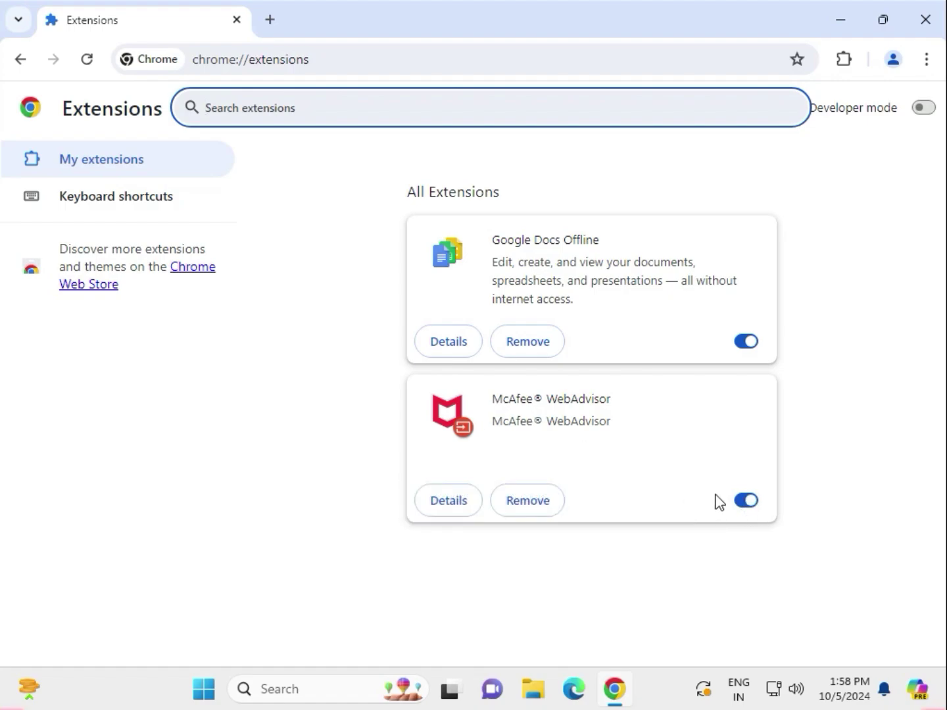
Step: Switch off and remove the McAfee WebAdvisor extension, then minimize Chrome
click(749, 505)
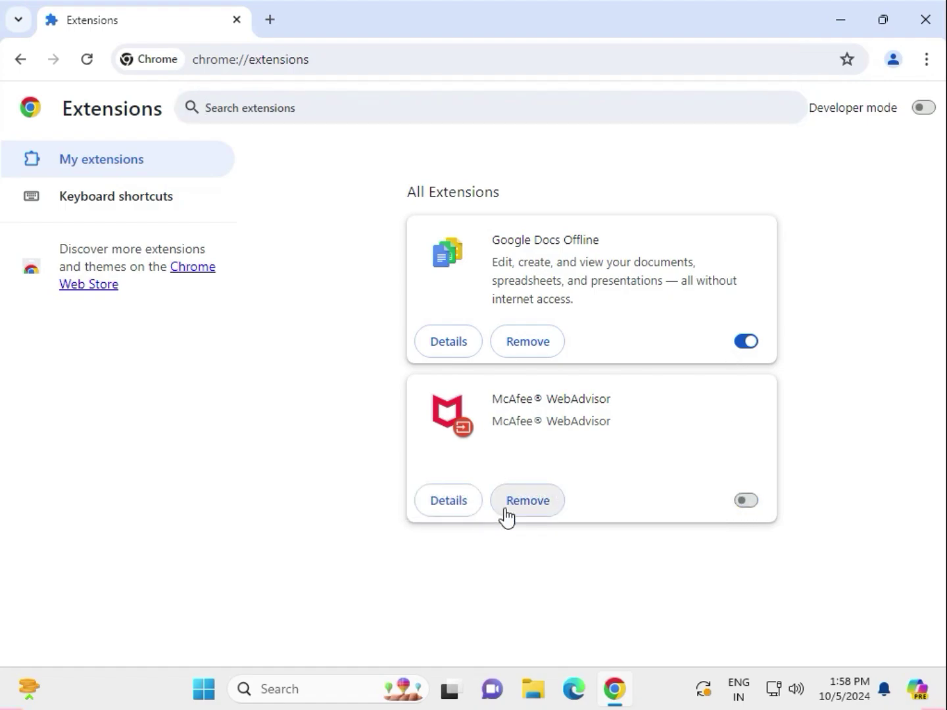
click(540, 515)
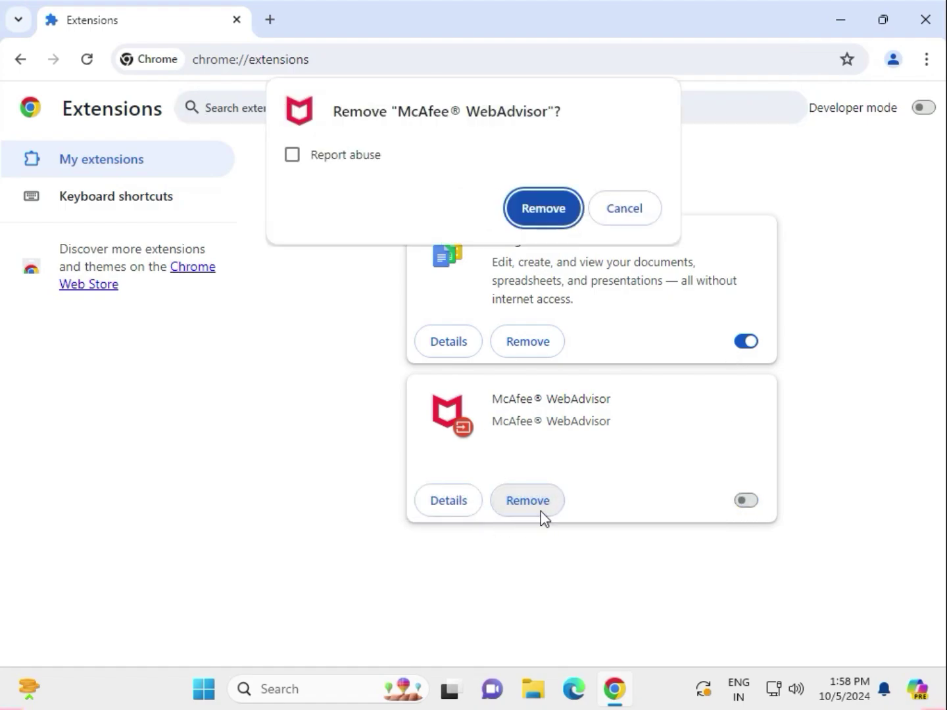
click(525, 206)
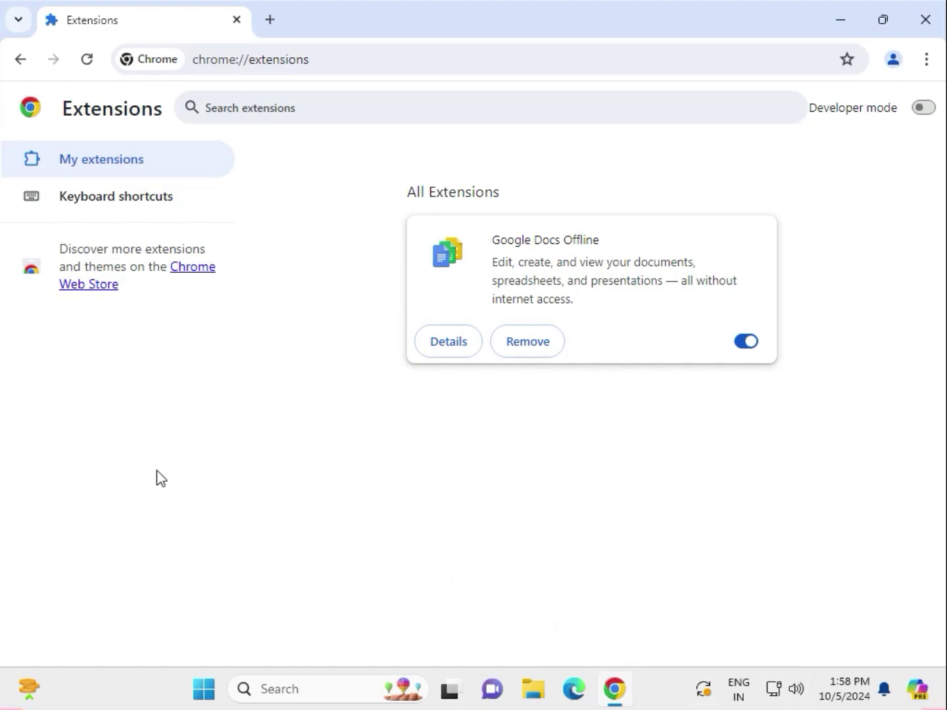
click(836, 21)
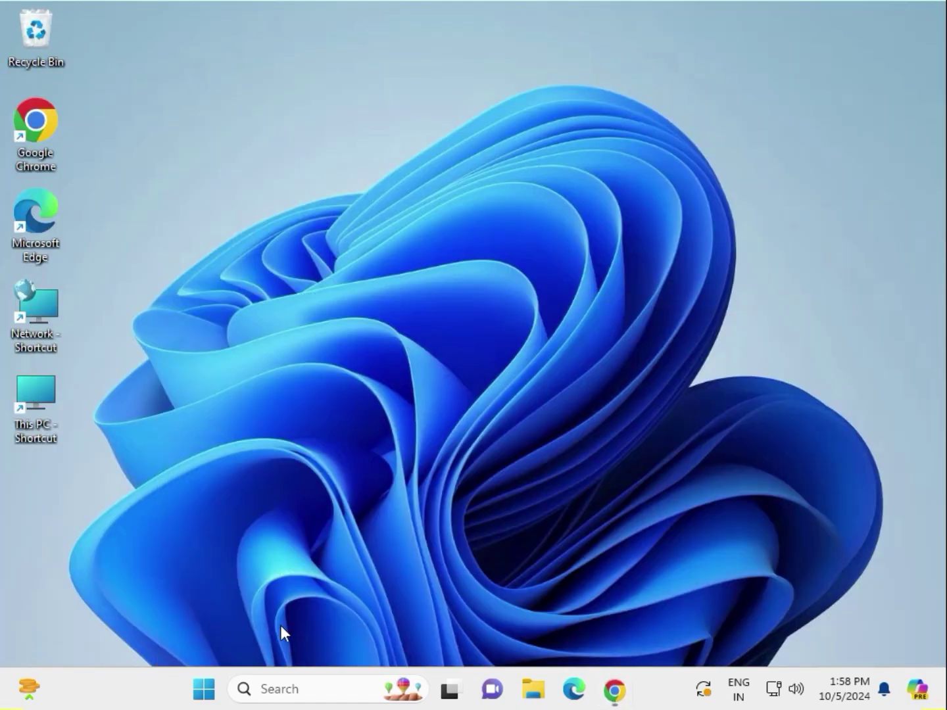
Step: In File Explorer, browse This PC > Local Disk (C:) > Windows > System32
click(539, 693)
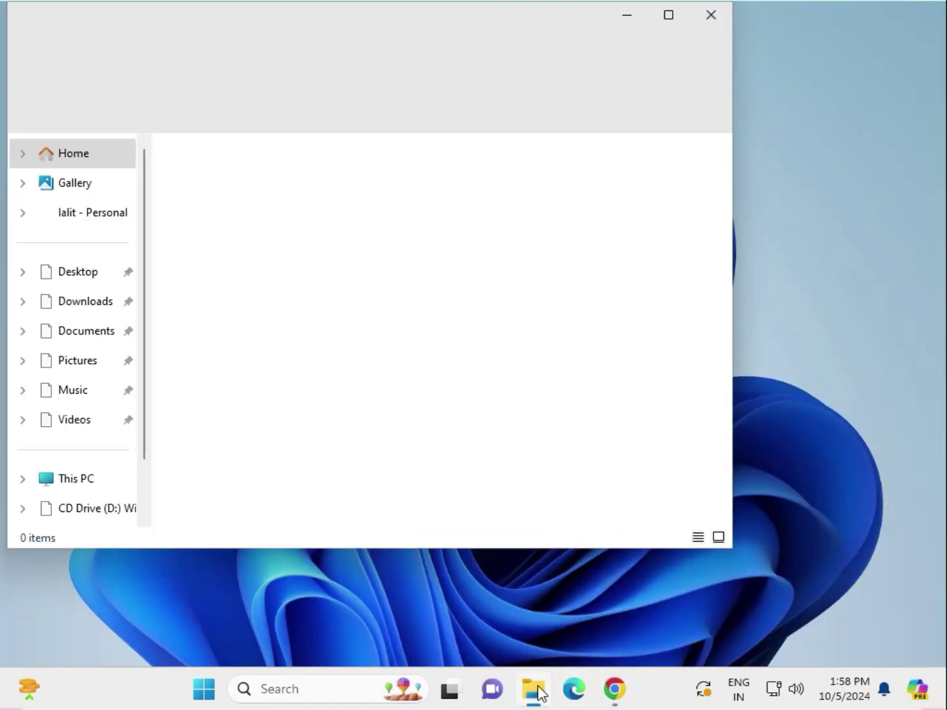
click(86, 481)
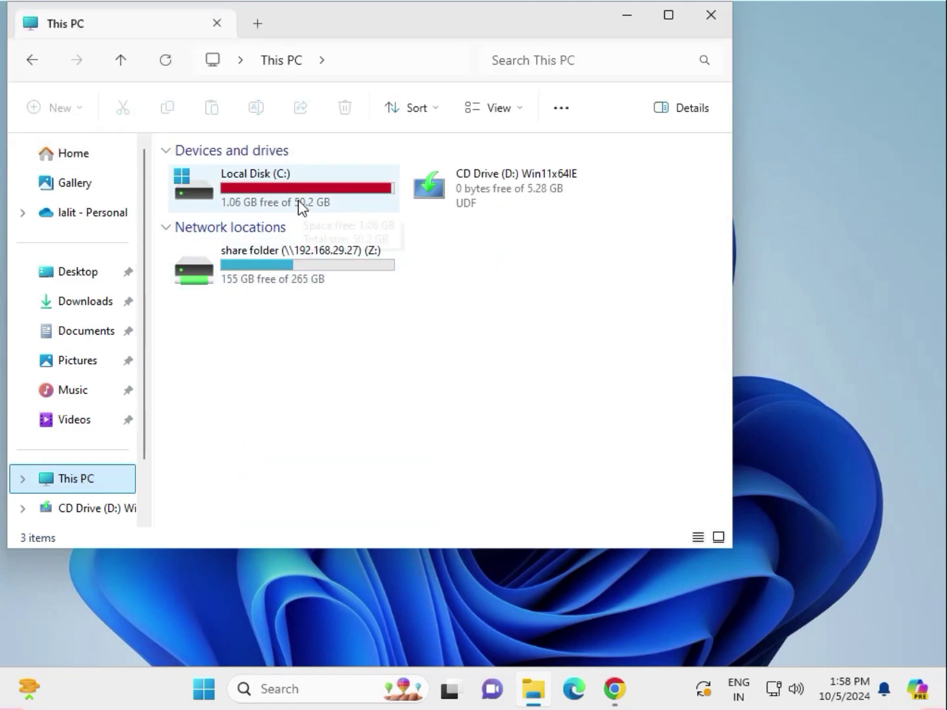
double_click(299, 206)
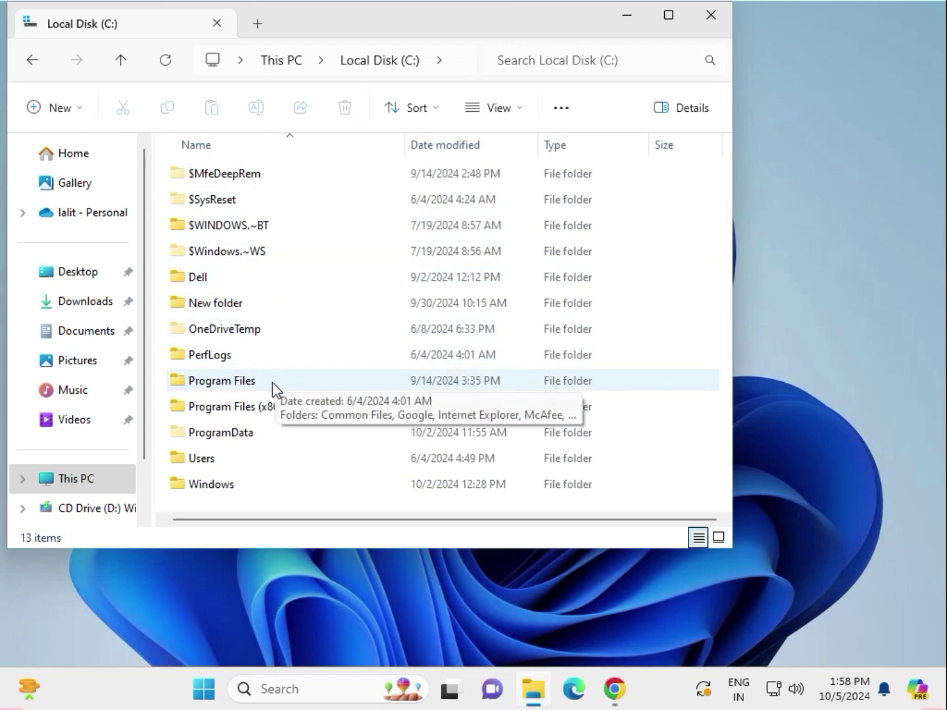
double_click(243, 488)
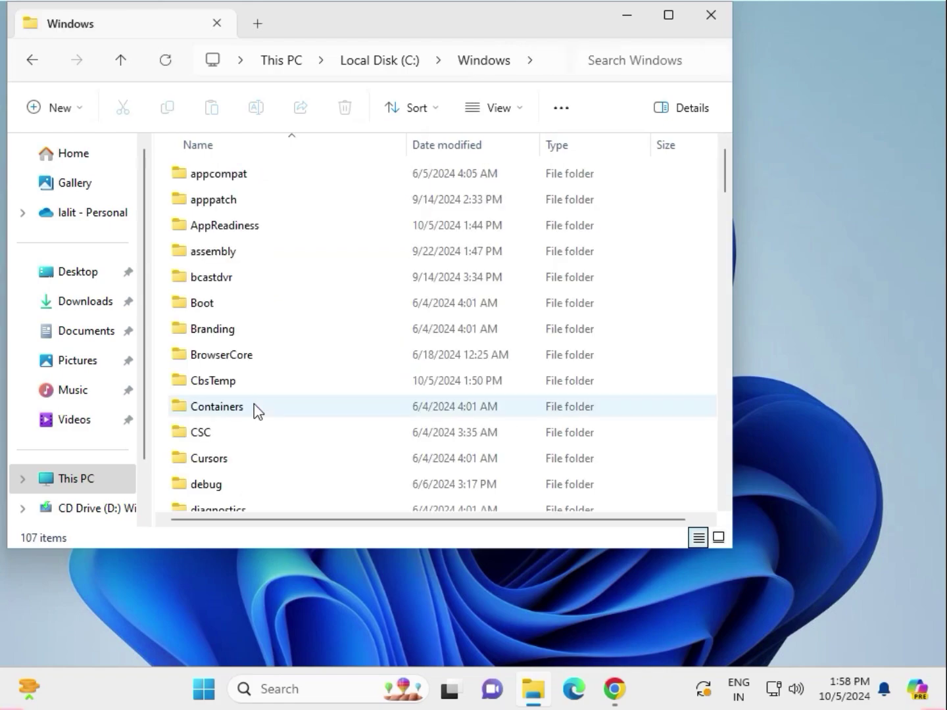
click(254, 404)
text(sche)
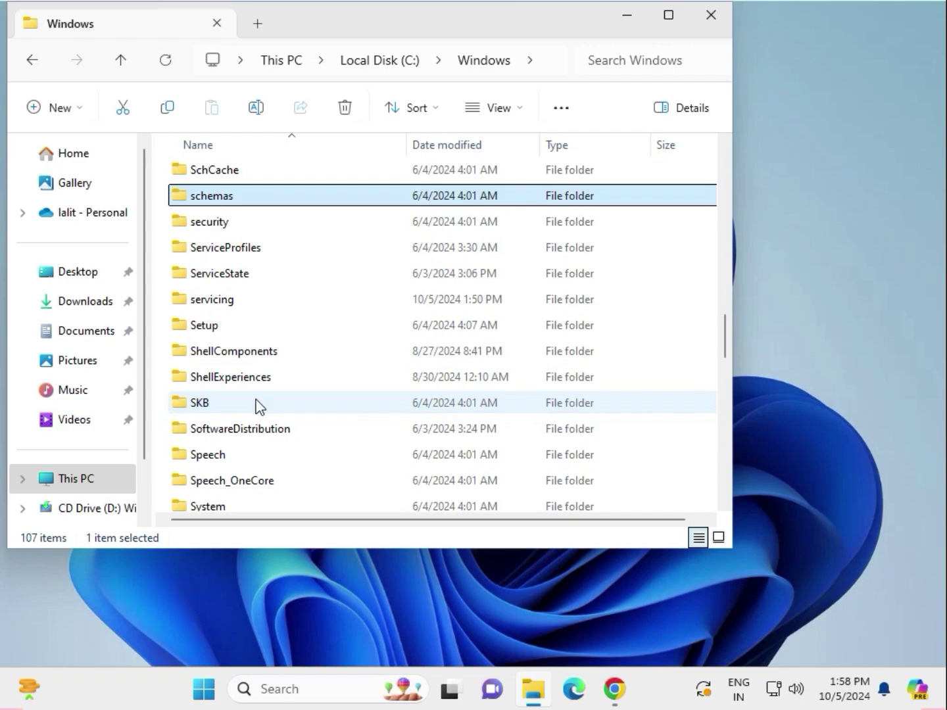
scroll(256, 408, down, 2)
scroll(256, 408, down, 8)
scroll(256, 407, up, 2)
scroll(255, 399, up, 1)
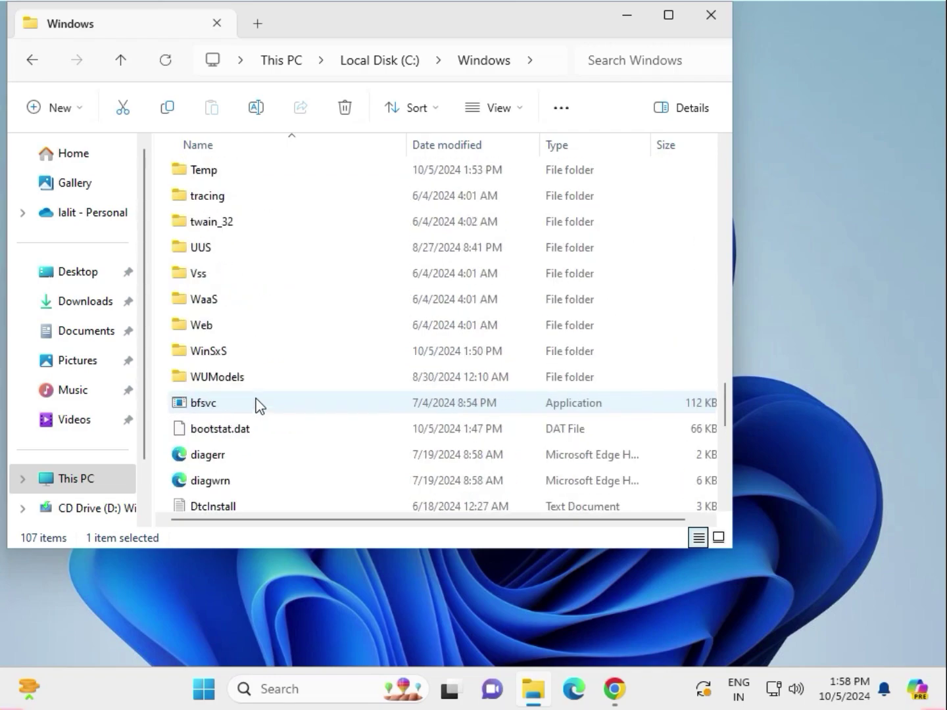
scroll(255, 400, up, 1)
scroll(254, 402, up, 5)
key(Down)
key(Down)
key(Down)
key(Down)
key(Down)
key(Down)
key(Down)
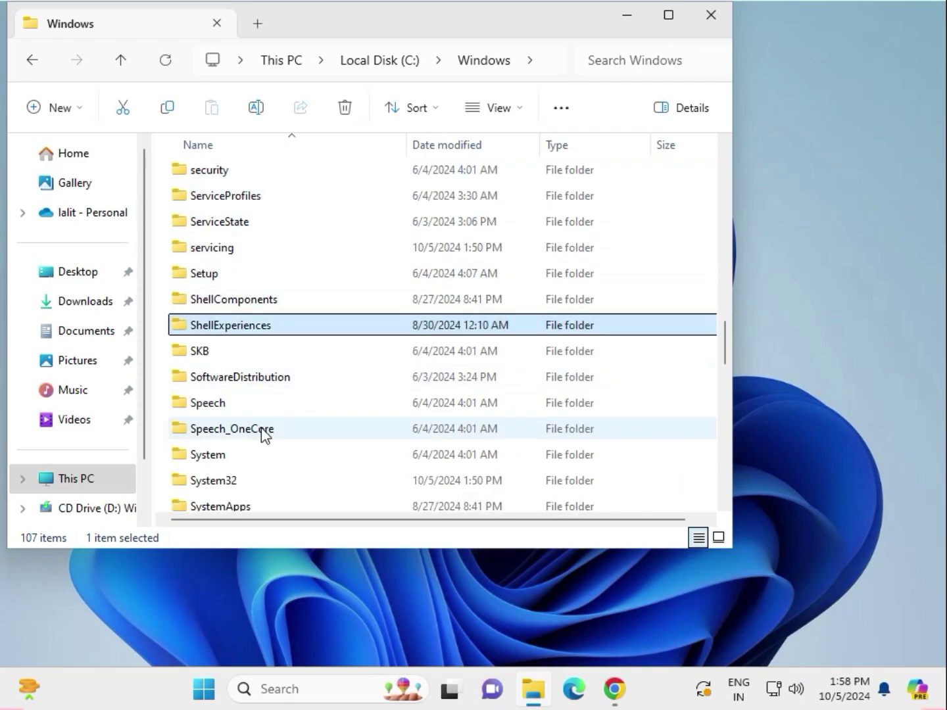
key(Down)
click(249, 482)
double_click(266, 487)
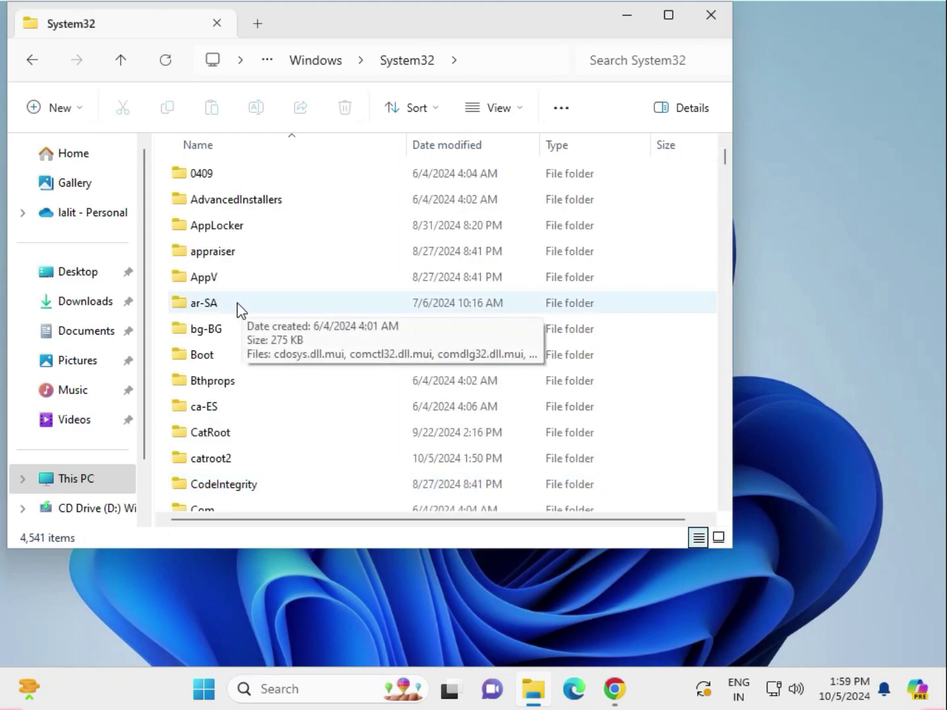
Step: Continue into drivers > etc and start opening the hosts file
click(247, 406)
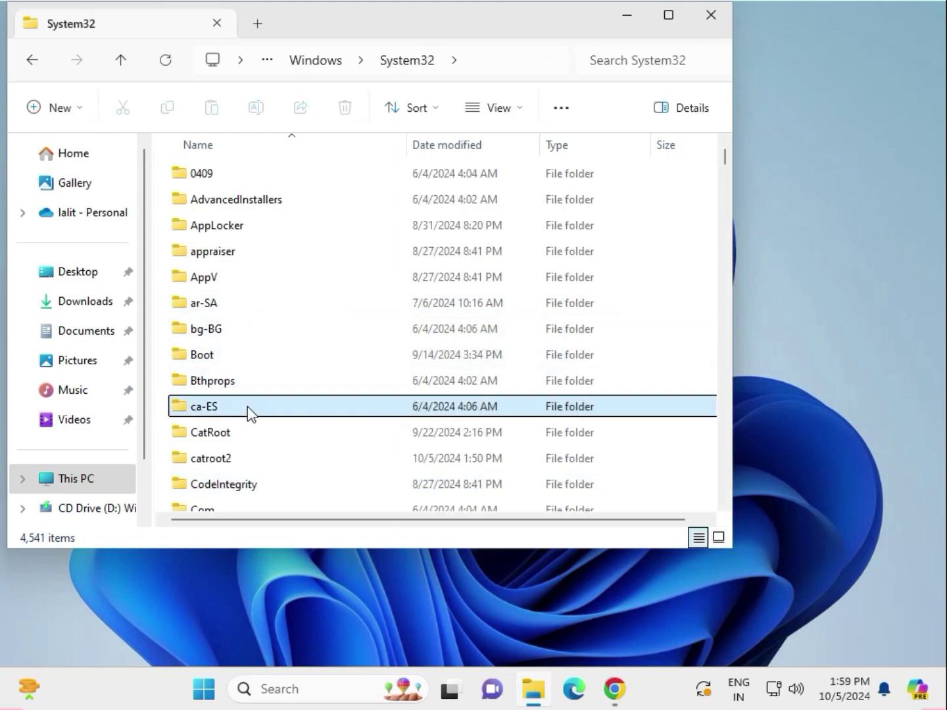
key(d)
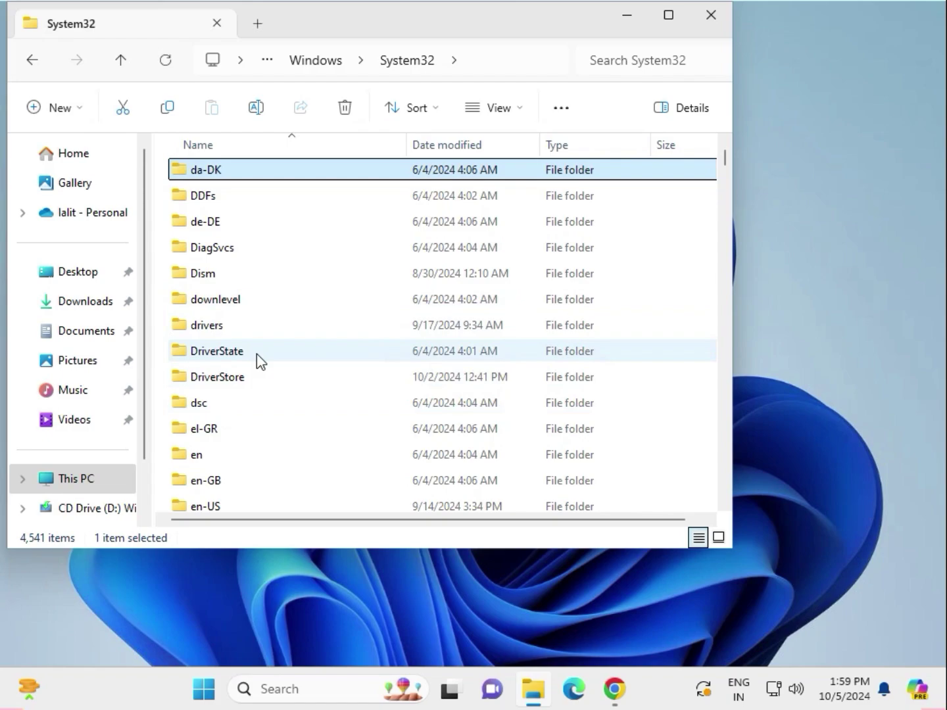
scroll(256, 357, down, 1)
scroll(258, 360, down, 3)
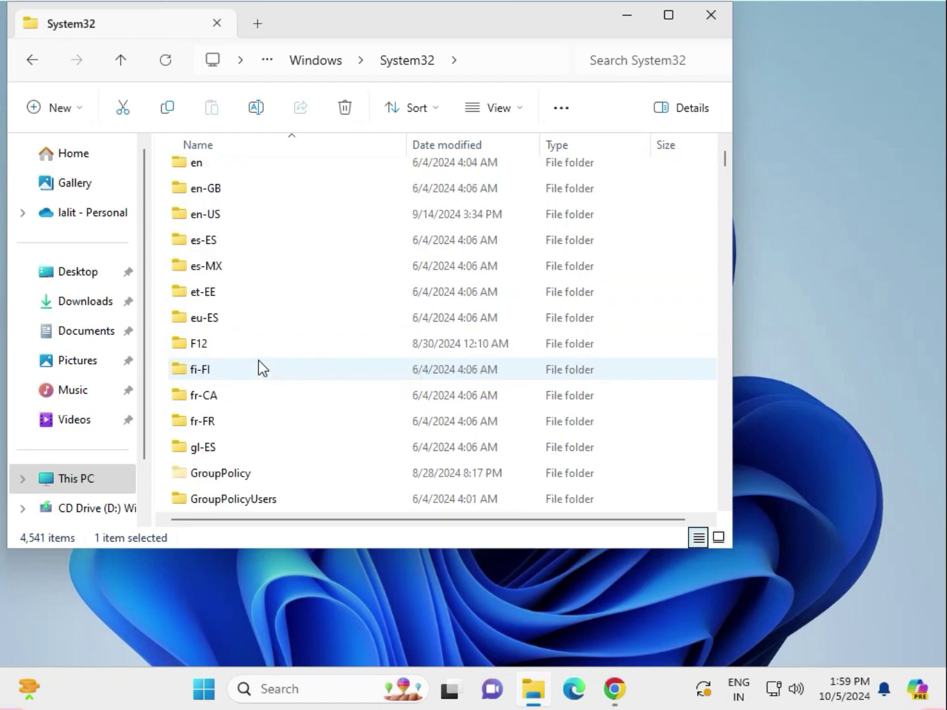
key(d)
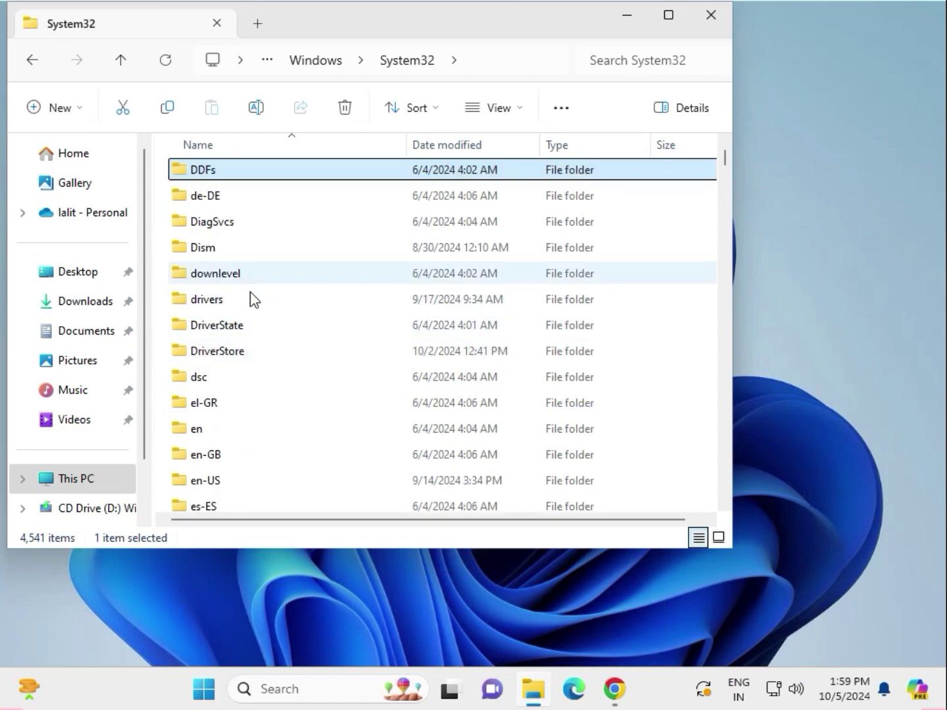
double_click(252, 300)
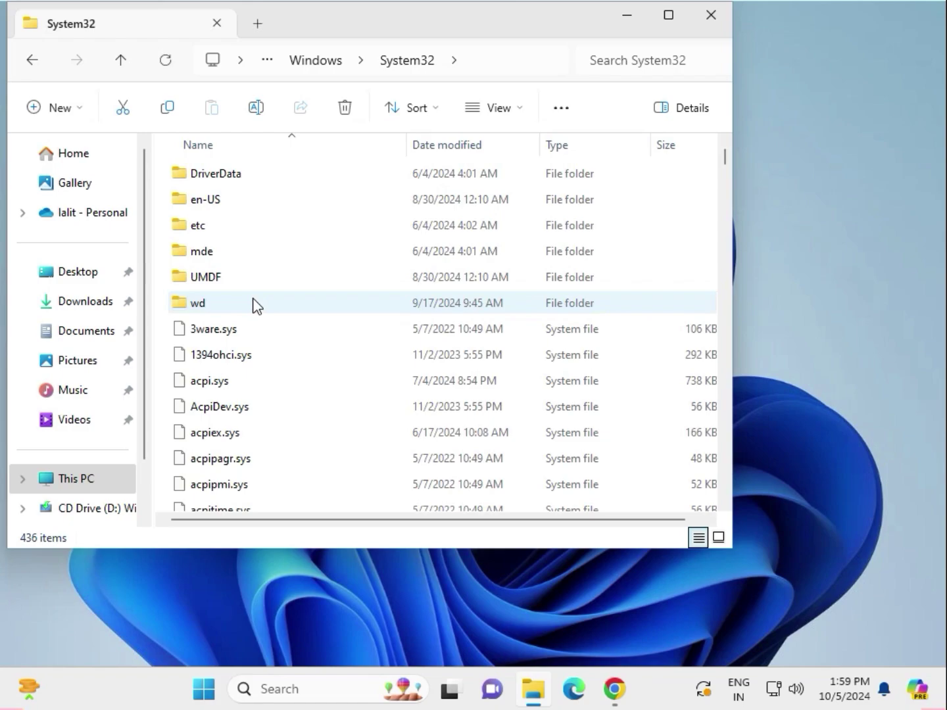
double_click(229, 233)
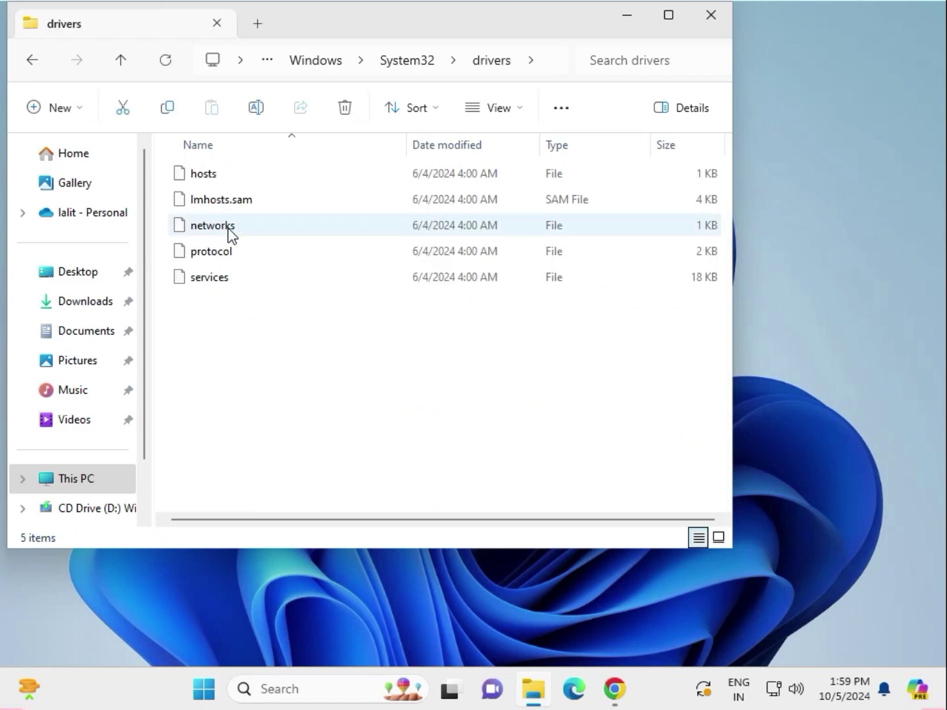
double_click(227, 179)
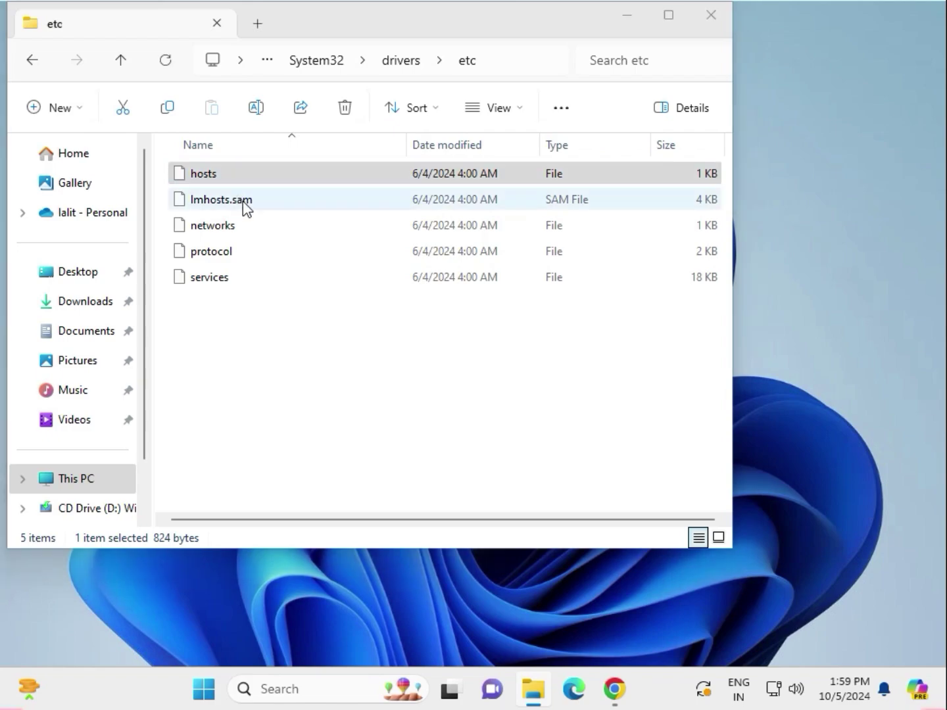
Step: Open hosts in Notepad just once and select its example and localhost entries
click(363, 304)
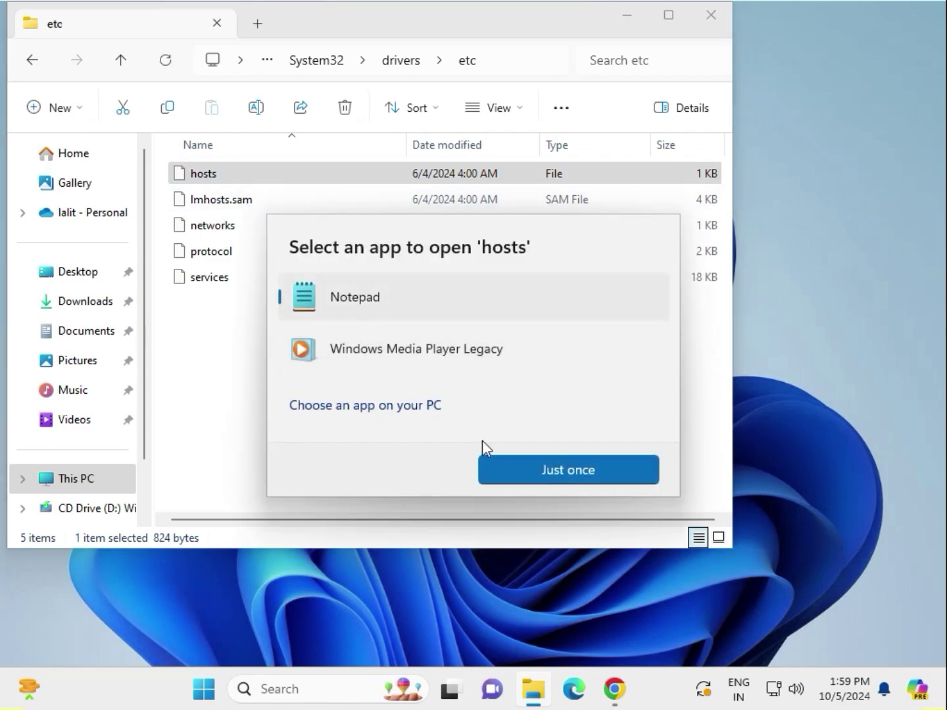
click(539, 478)
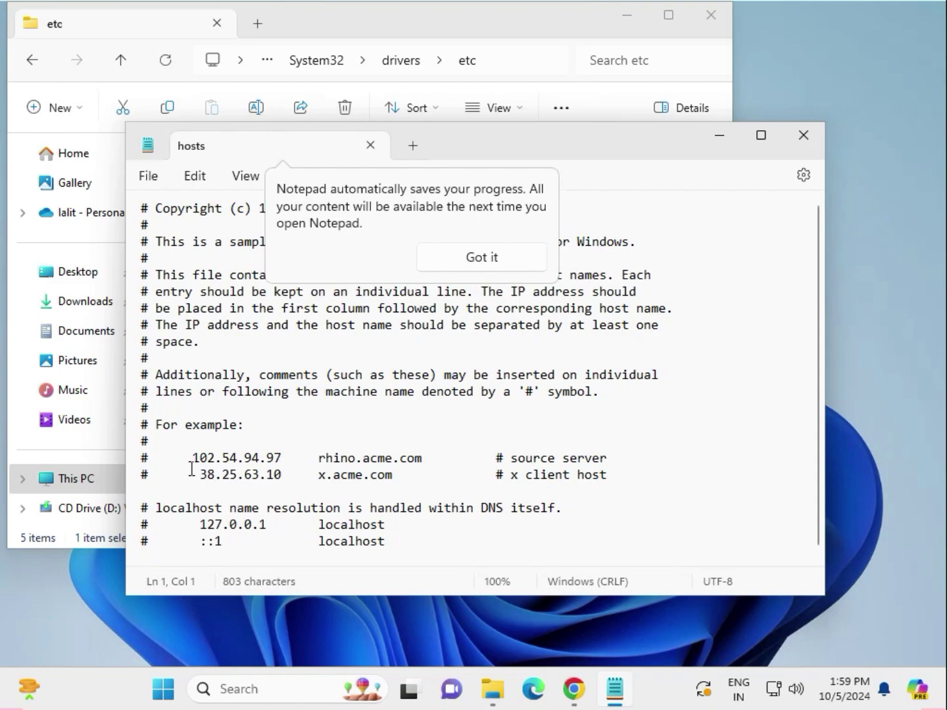
drag(193, 459, 587, 547)
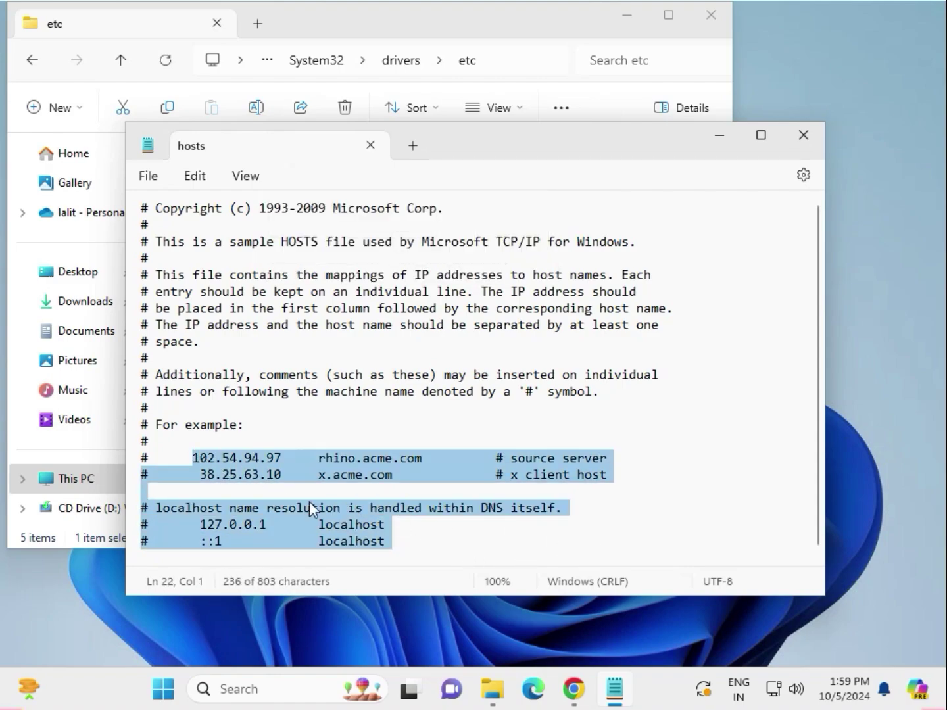
Step: Close Notepad and File Explorer without editing, leaving the desktop
click(802, 136)
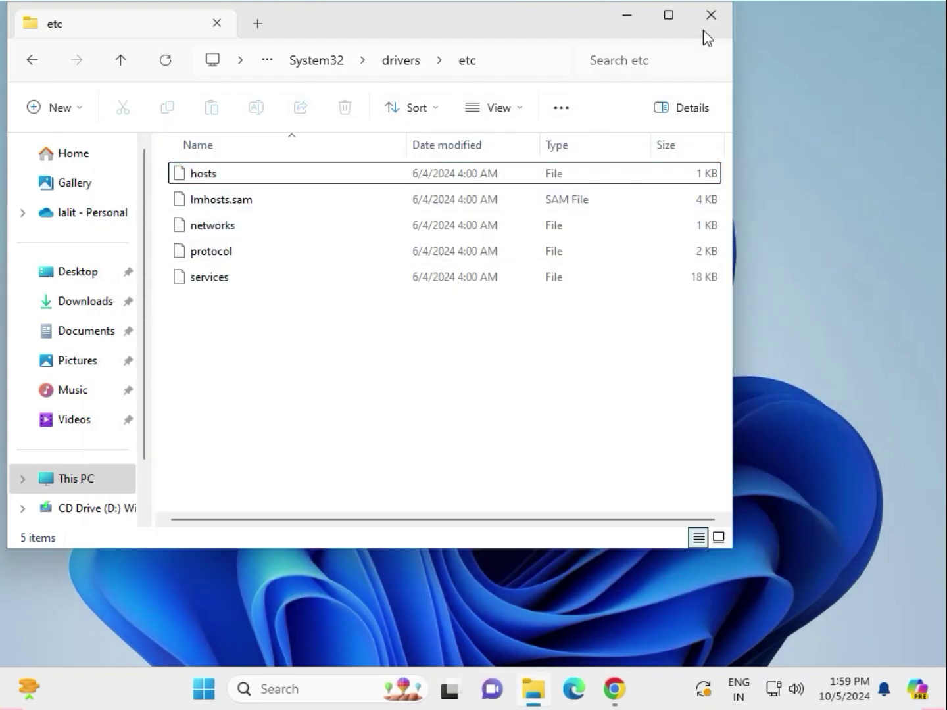
click(708, 18)
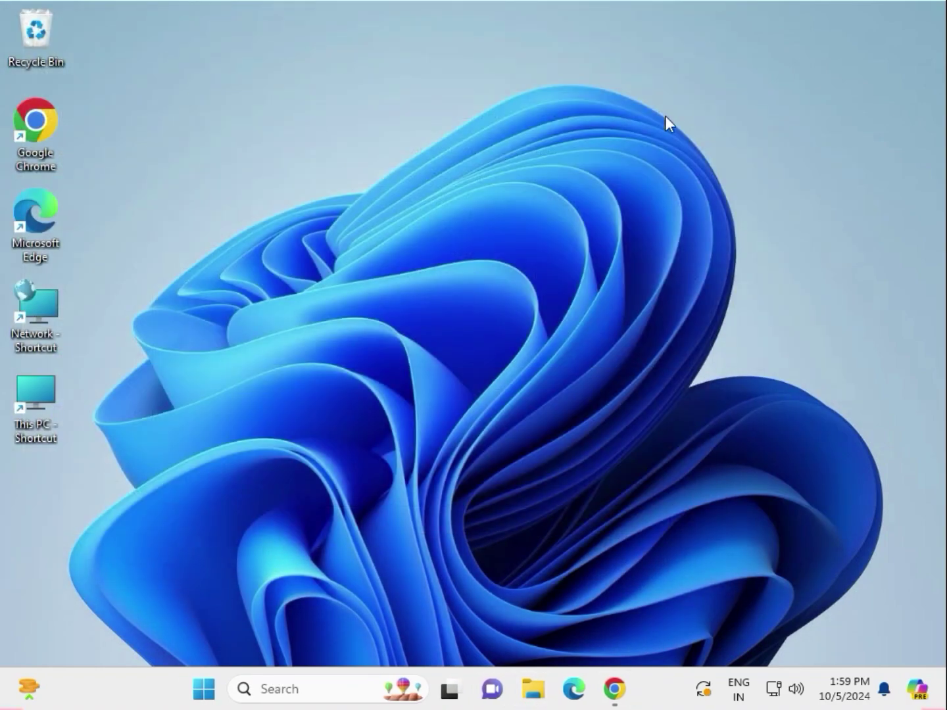